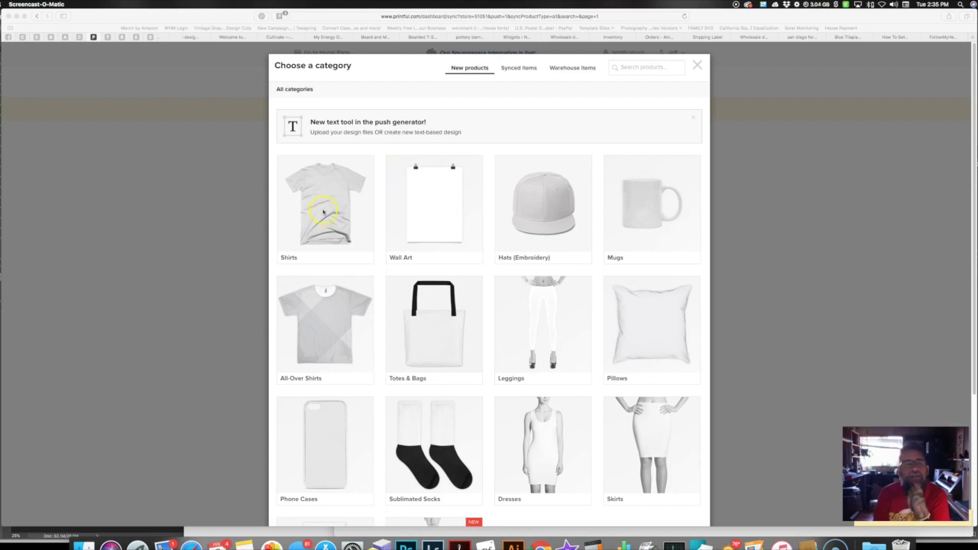
Close the category picker to return to the Cosmic Frogs Tees store page
{"action": "left_click", "coordinate": [696, 66]}
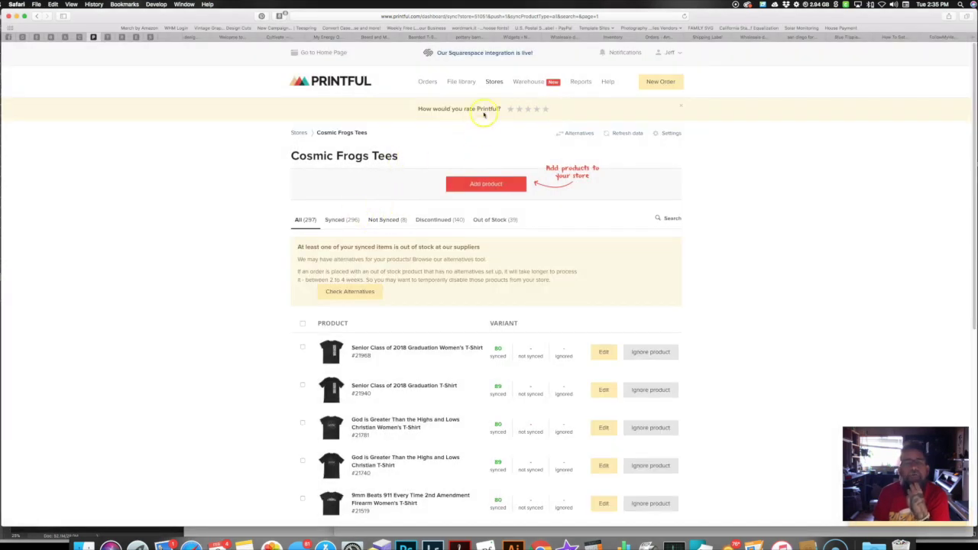
Start a product for another store and browse to Shirts > Unisex/Men T-shirts
{"action": "left_click", "coordinate": [495, 81]}
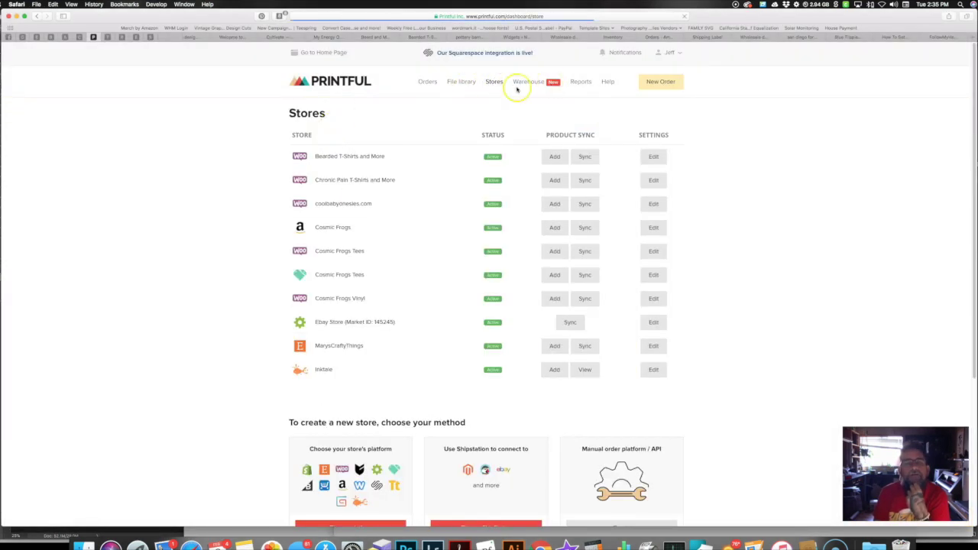
{"action": "left_click", "coordinate": [553, 347]}
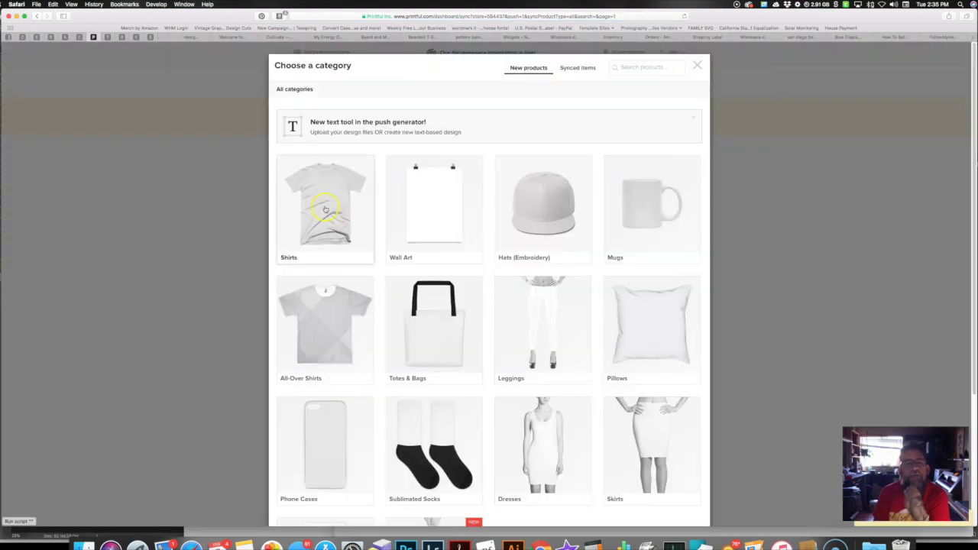
{"action": "left_click", "coordinate": [326, 208]}
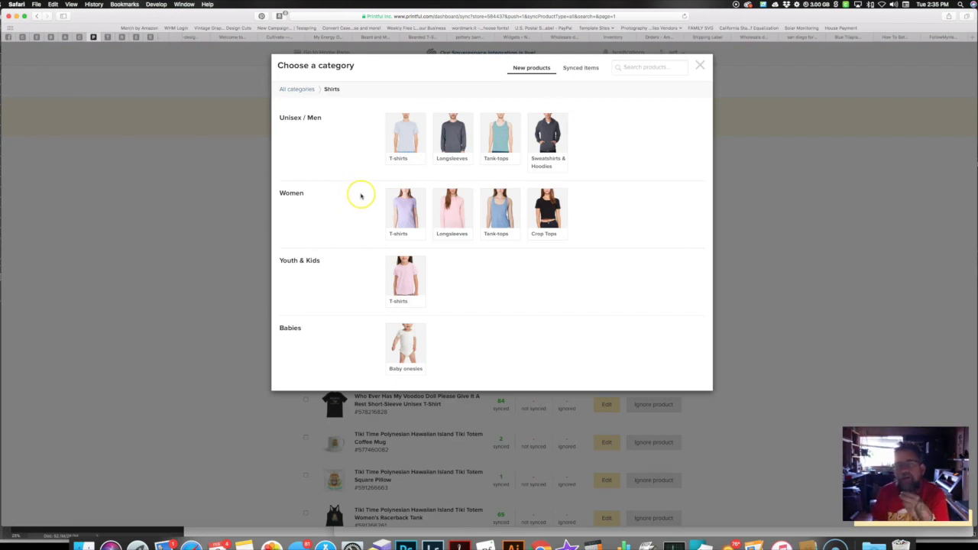
{"action": "left_click", "coordinate": [404, 138]}
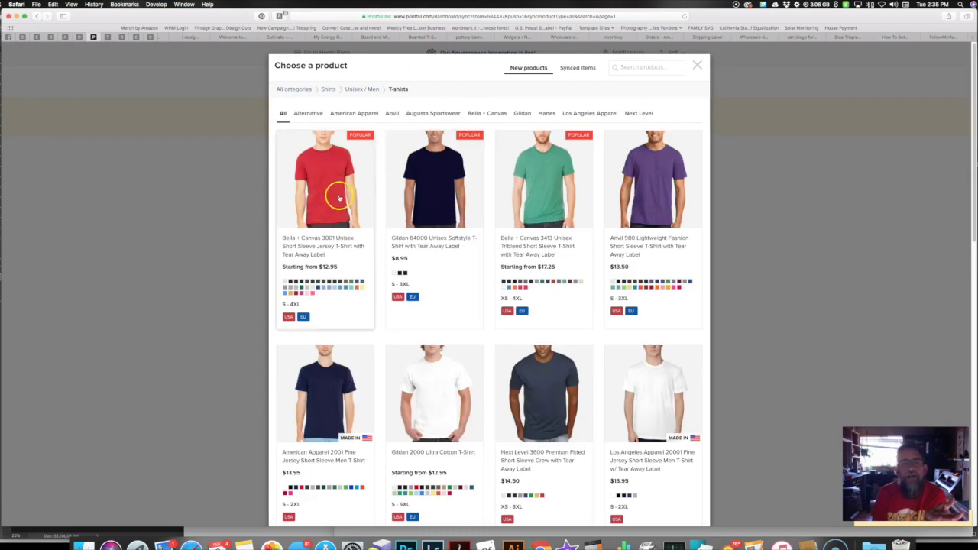
Choose the Bella + Canvas 3001 tee and add front text reading 'Cool Shirt! Bro'
{"action": "left_click", "coordinate": [339, 197]}
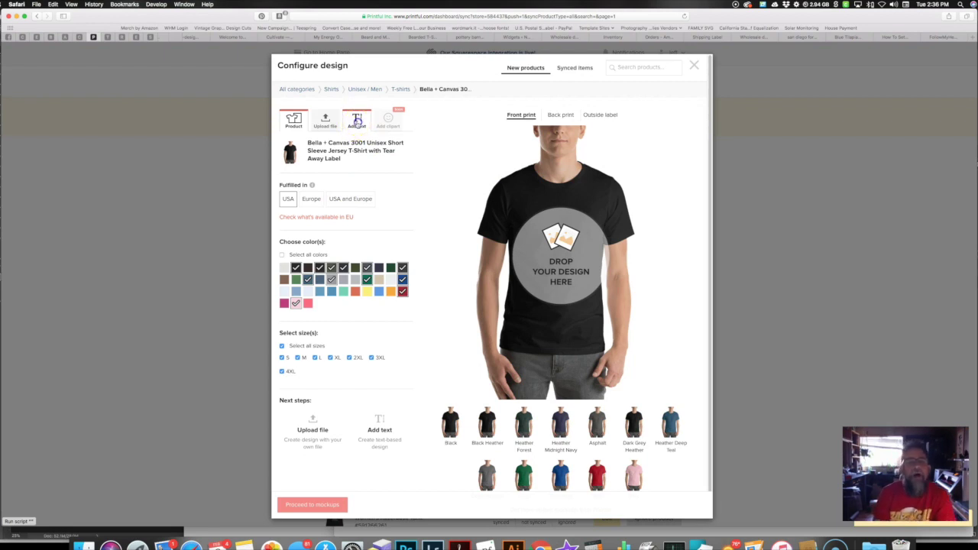
{"action": "left_click", "coordinate": [357, 121]}
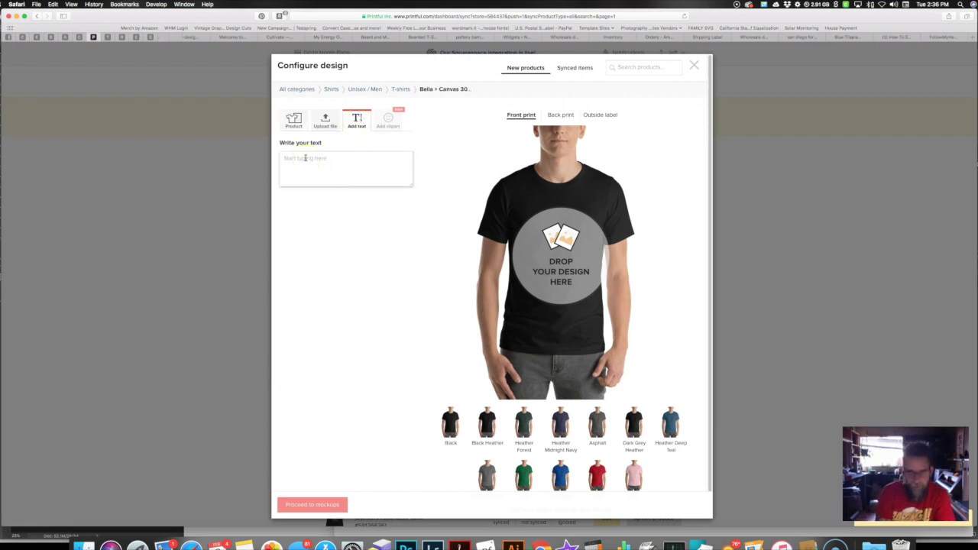
{"action": "left_click", "coordinate": [305, 157]}
{"action": "type", "text": "Cool Sh"}
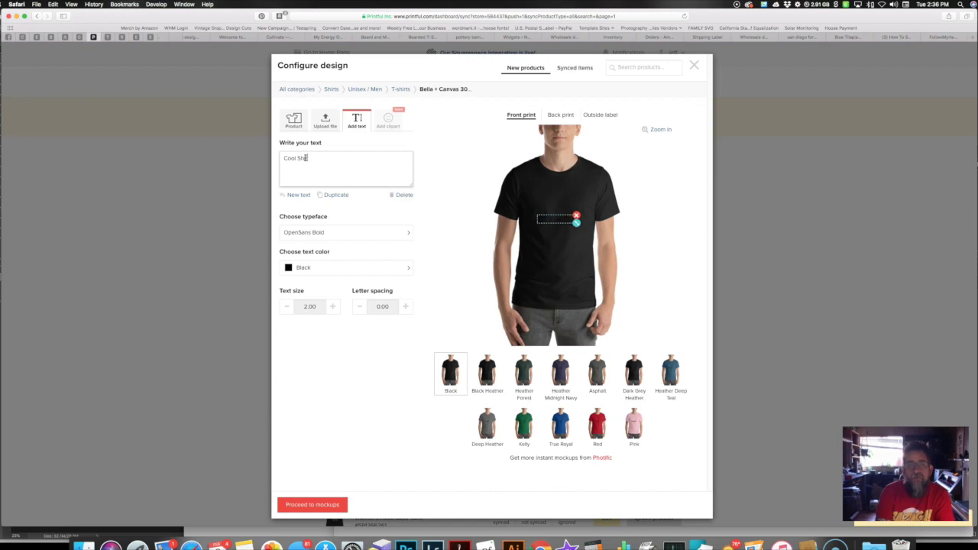
{"action": "type", "text": "Bro"}
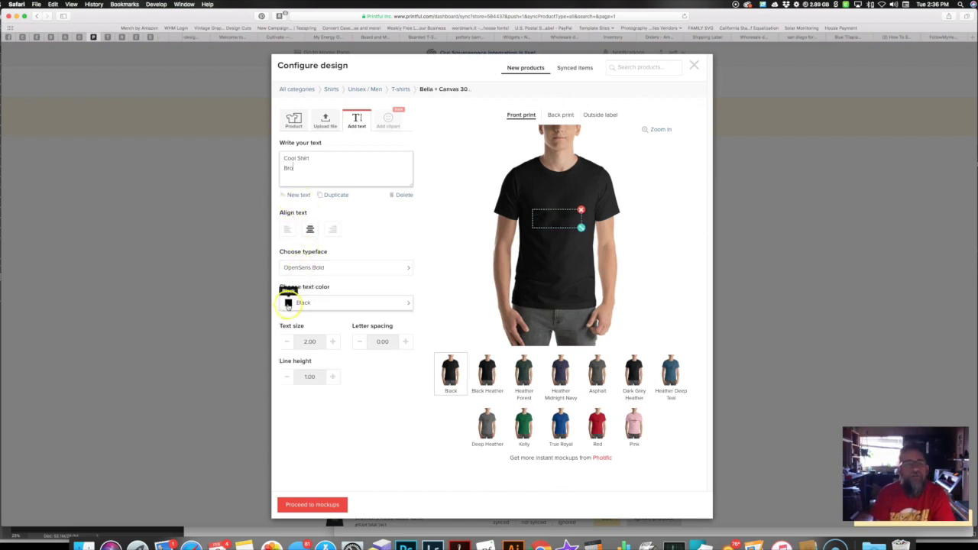
{"action": "left_click", "coordinate": [288, 303]}
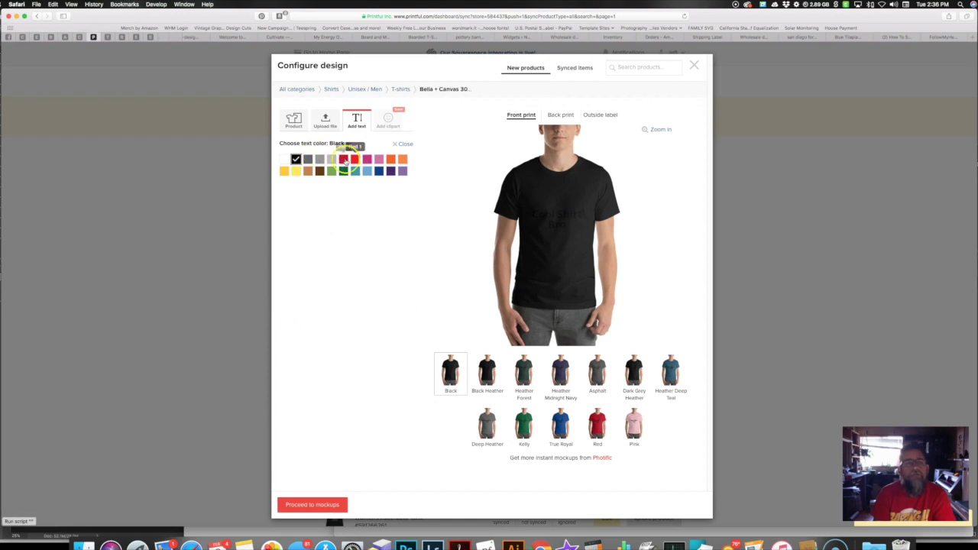
Make the shirt text red and enlarge it to size 2.60
{"action": "left_click", "coordinate": [345, 160]}
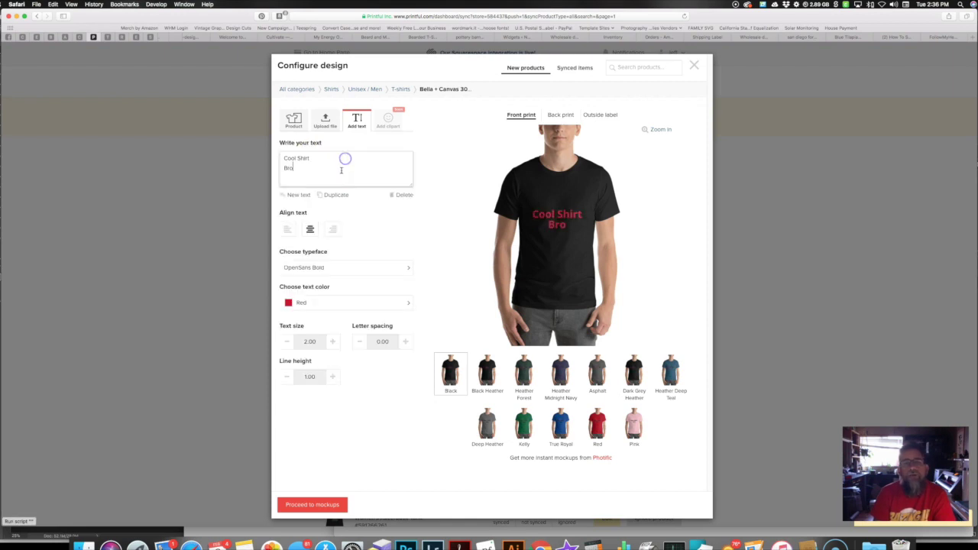
{"action": "left_click", "coordinate": [332, 341]}
{"action": "left_click", "coordinate": [332, 341]}
{"action": "left_click", "coordinate": [333, 342]}
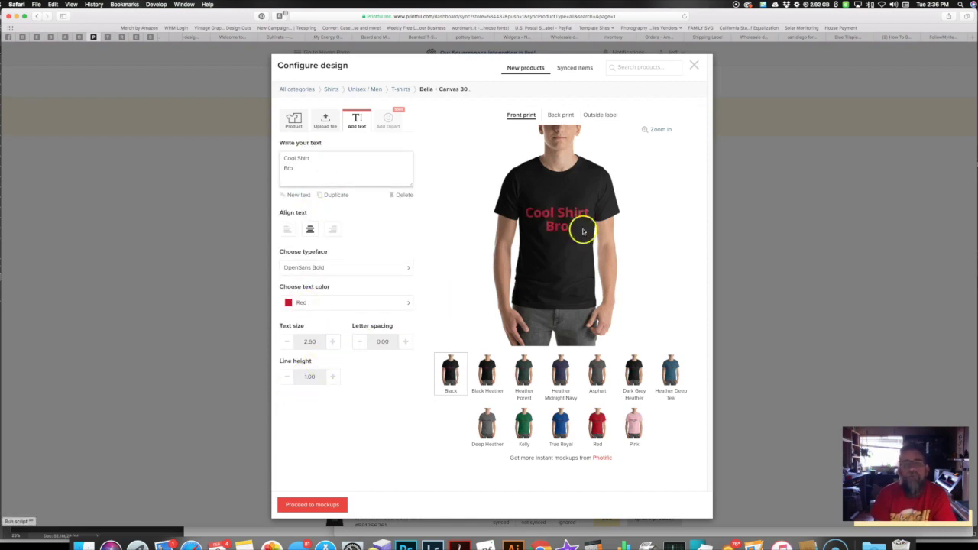
Position the text high on the chest and proceed to mockup images
{"action": "left_click_drag", "start_coordinate": [583, 231], "coordinate": [582, 215]}
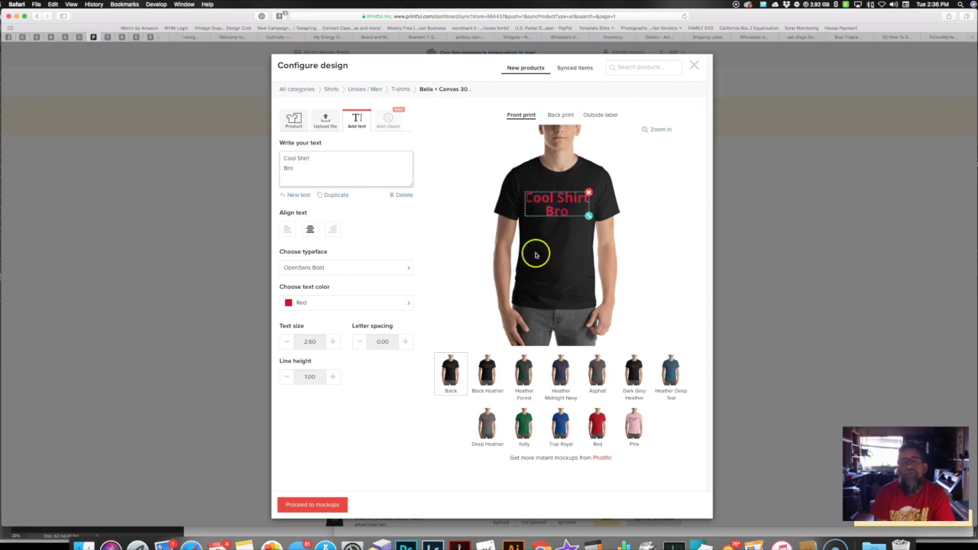
{"action": "mouse_move", "coordinate": [535, 255]}
{"action": "left_mouse_down"}
{"action": "mouse_move", "coordinate": [531, 203]}
{"action": "mouse_move", "coordinate": [519, 208]}
{"action": "mouse_move", "coordinate": [525, 223]}
{"action": "mouse_move", "coordinate": [553, 202]}
{"action": "left_mouse_up"}
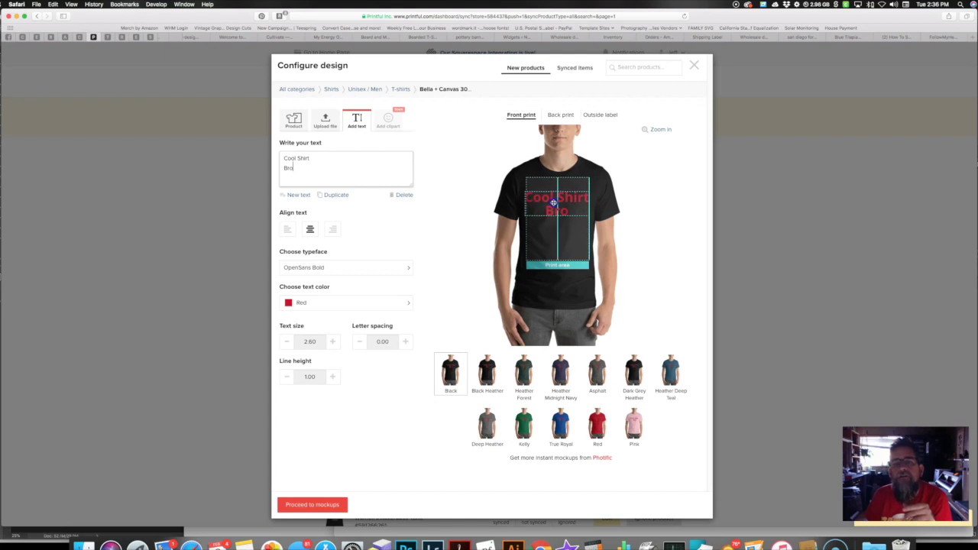
{"action": "left_click_drag", "start_coordinate": [554, 202], "coordinate": [554, 198]}
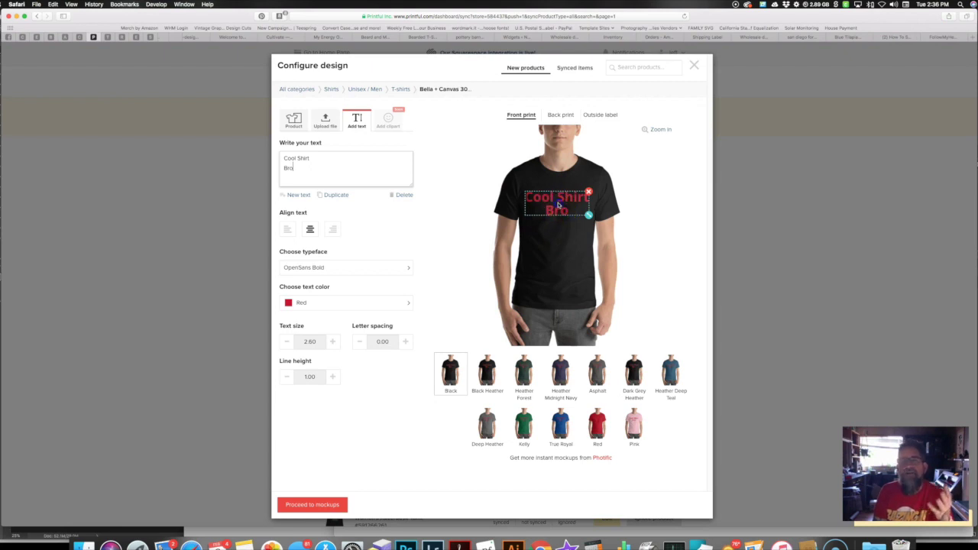
{"action": "left_click_drag", "start_coordinate": [558, 205], "coordinate": [558, 195]}
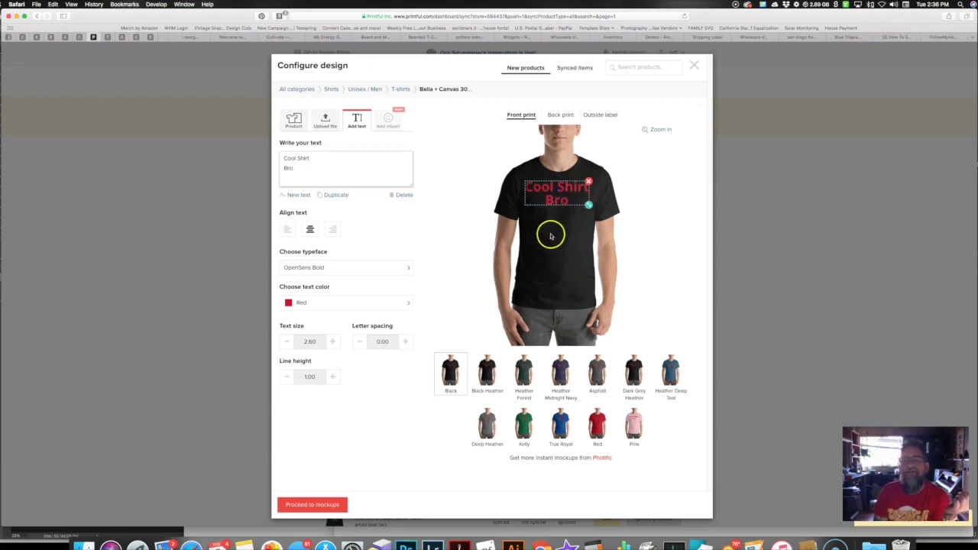
{"action": "left_click_drag", "start_coordinate": [559, 196], "coordinate": [557, 206]}
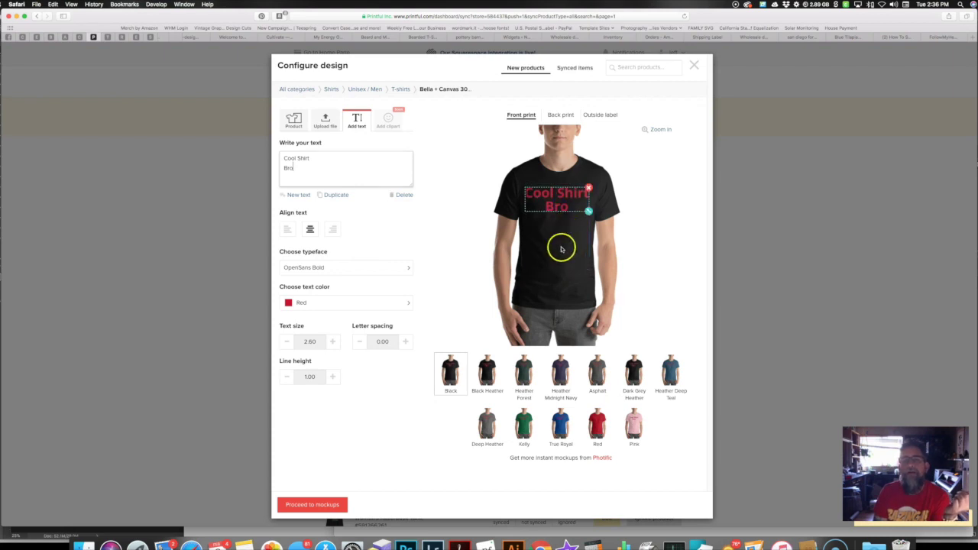
{"action": "left_click", "coordinate": [313, 505]}
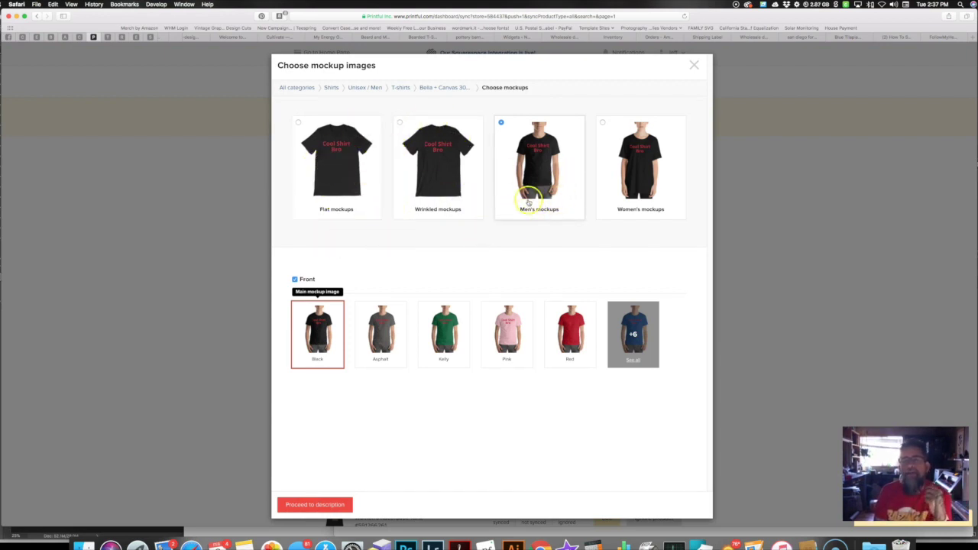
Preview Women's mockups, pick Wrinkled mockups, and continue to the description step
{"action": "left_click", "coordinate": [601, 123]}
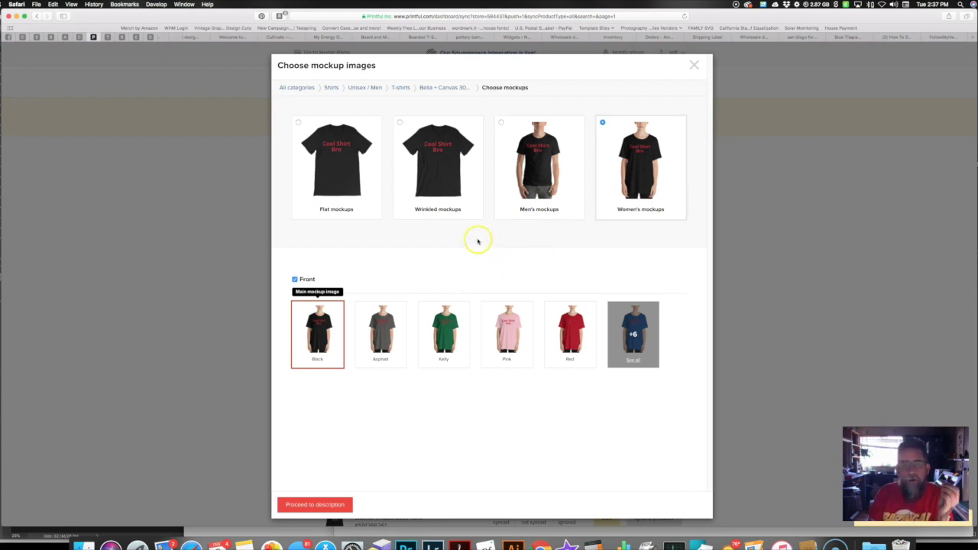
{"action": "left_click", "coordinate": [400, 122]}
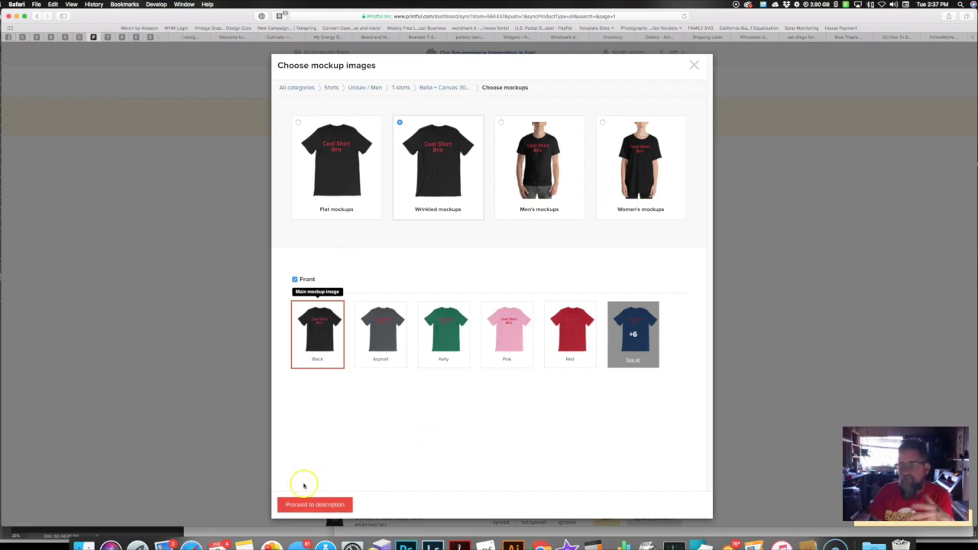
{"action": "left_click", "coordinate": [313, 505]}
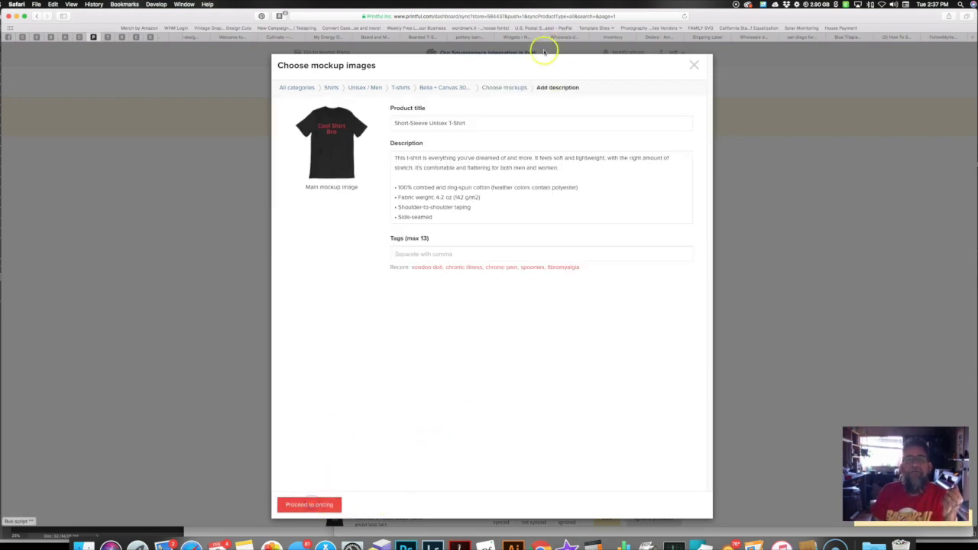
Back out of the design and preview the Tultex 245 raglan tee among unisex long sleeves
{"action": "left_click", "coordinate": [505, 87]}
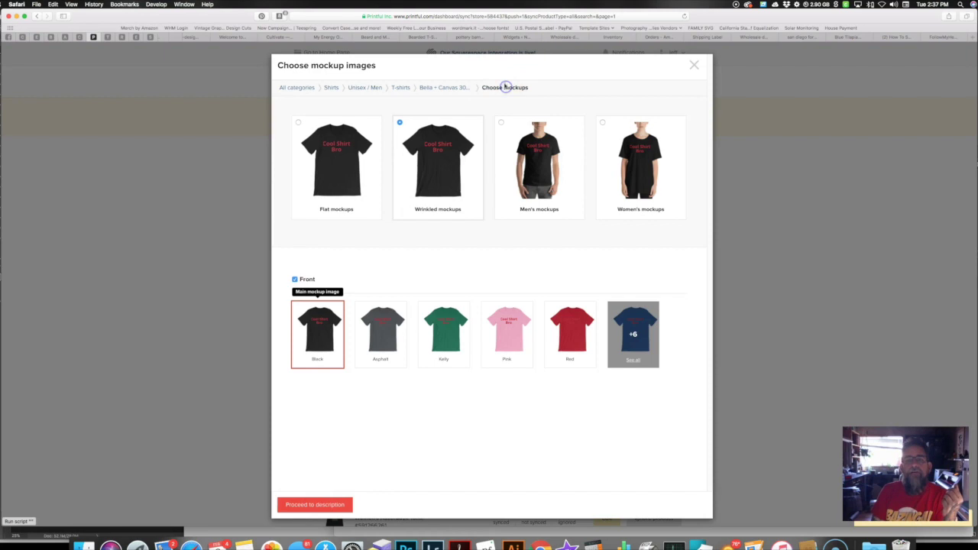
{"action": "left_click", "coordinate": [437, 88]}
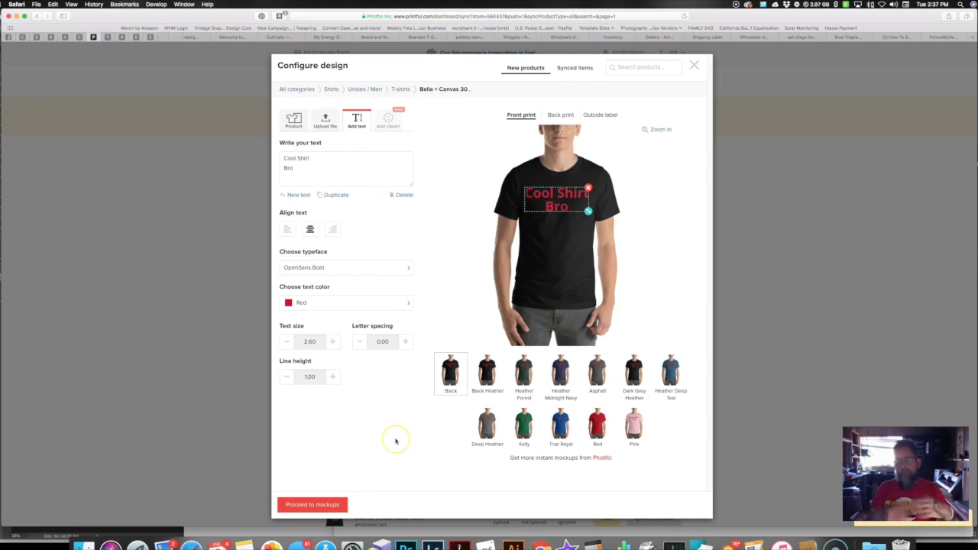
{"action": "left_click", "coordinate": [366, 90]}
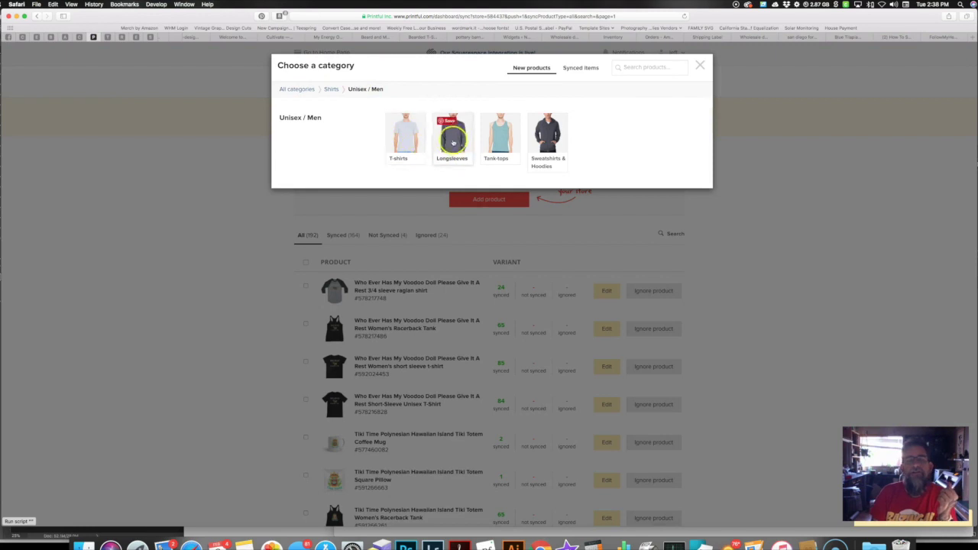
{"action": "left_click", "coordinate": [451, 138]}
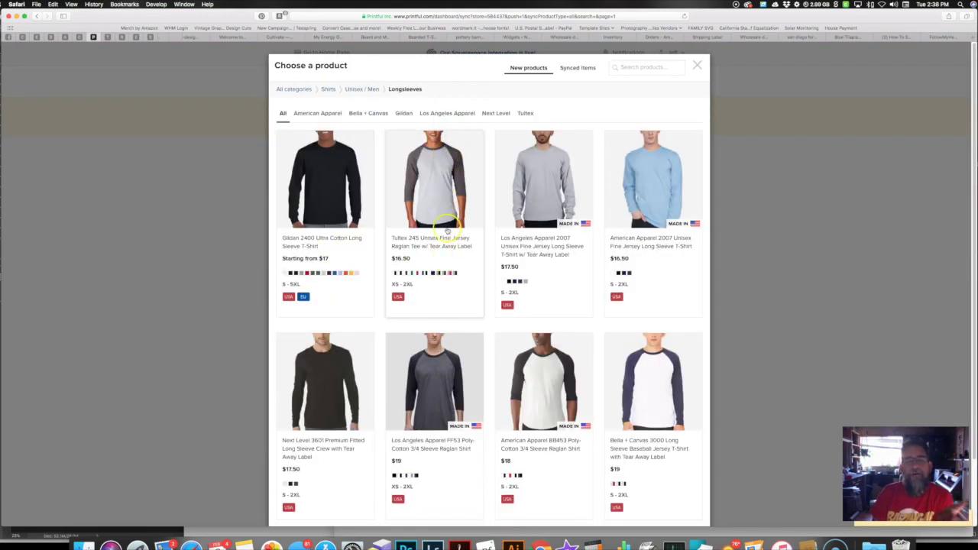
{"action": "left_click", "coordinate": [432, 183]}
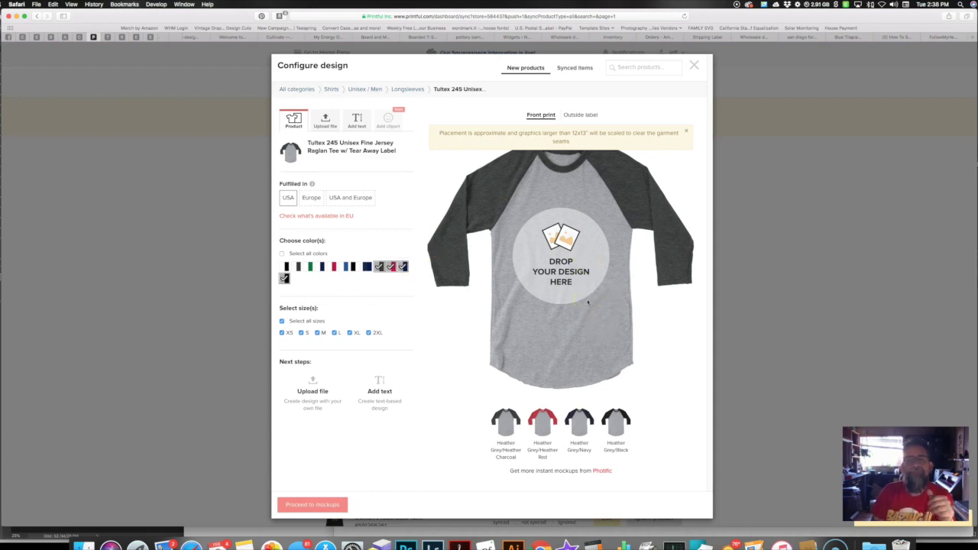
Preview the Anvil 880 ladies tee under Women's T-shirts
{"action": "left_click", "coordinate": [336, 91]}
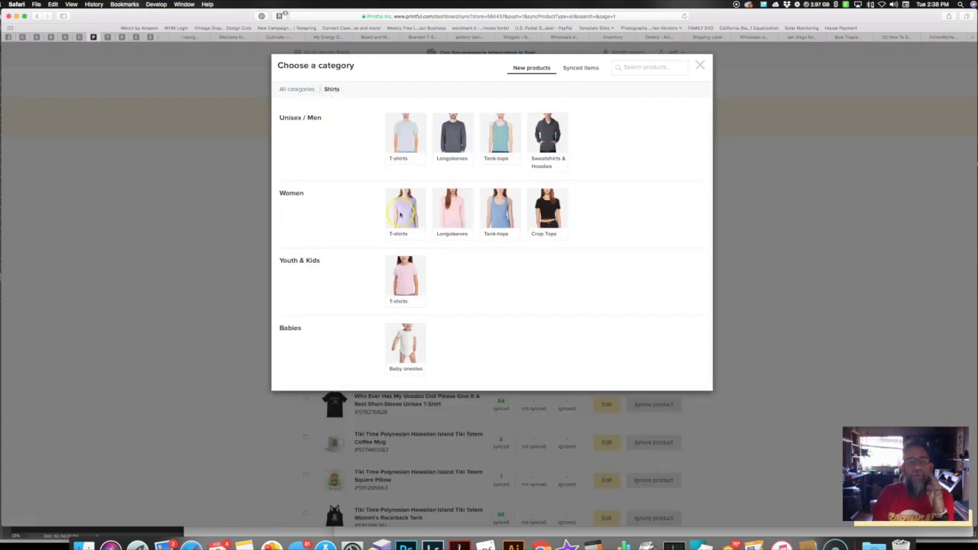
{"action": "left_click", "coordinate": [399, 212]}
{"action": "left_click", "coordinate": [329, 180]}
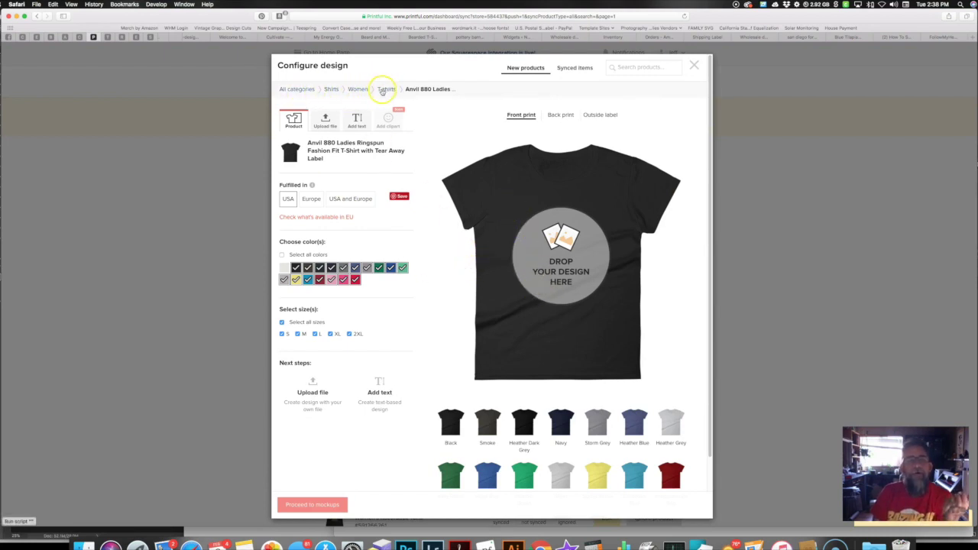
Compare the Next Level 6733 and Anvil 882L women's tank tops, then return to shirt categories
{"action": "left_click", "coordinate": [332, 88]}
{"action": "left_click", "coordinate": [498, 214]}
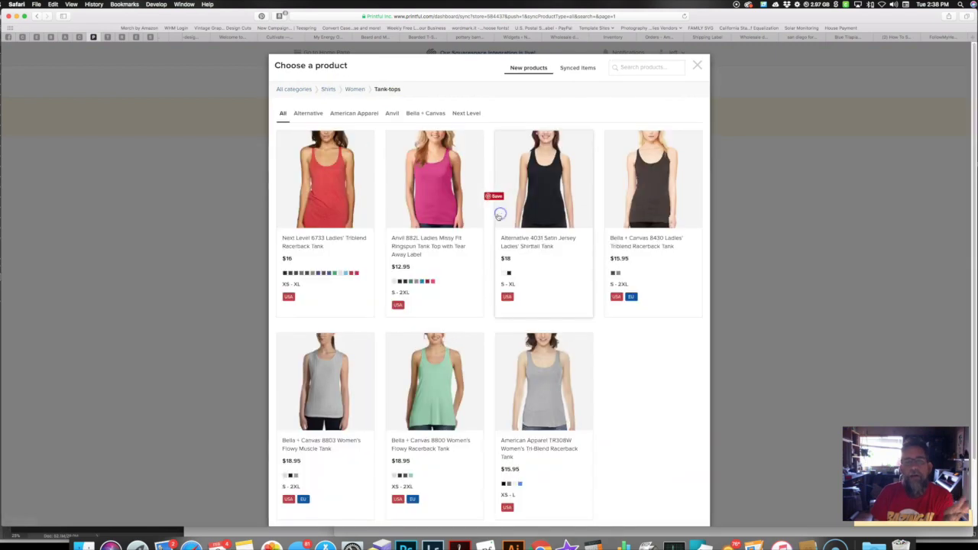
{"action": "left_click", "coordinate": [340, 195]}
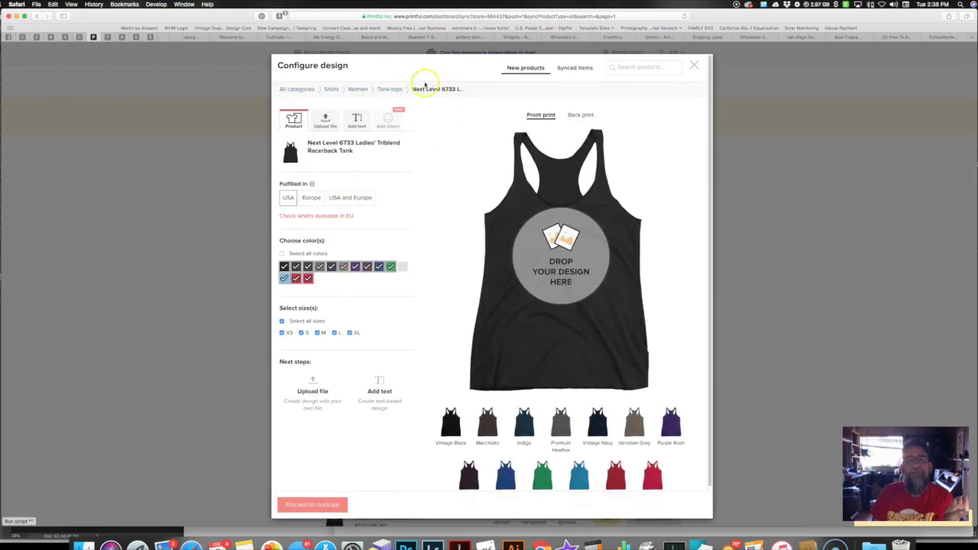
{"action": "left_click", "coordinate": [391, 88]}
{"action": "left_click", "coordinate": [436, 181]}
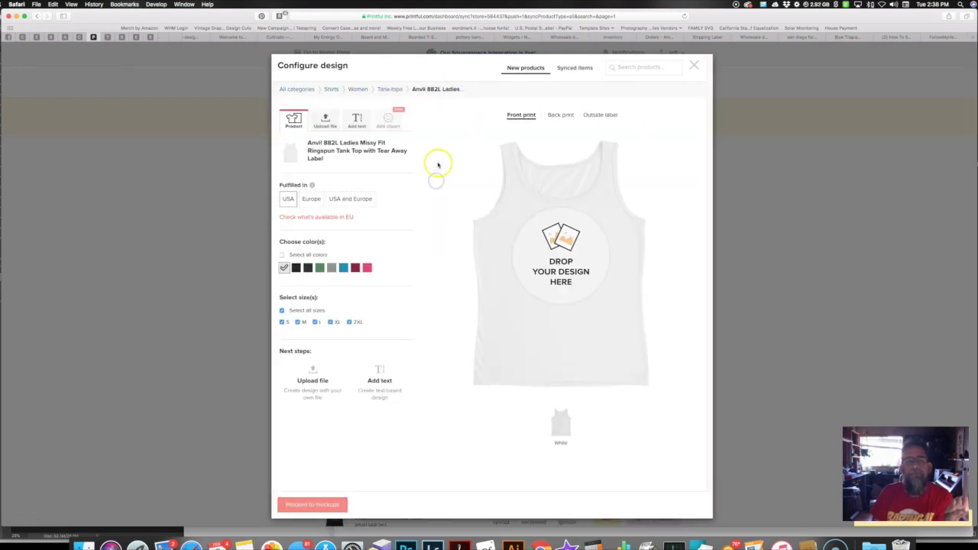
{"action": "left_click", "coordinate": [391, 89]}
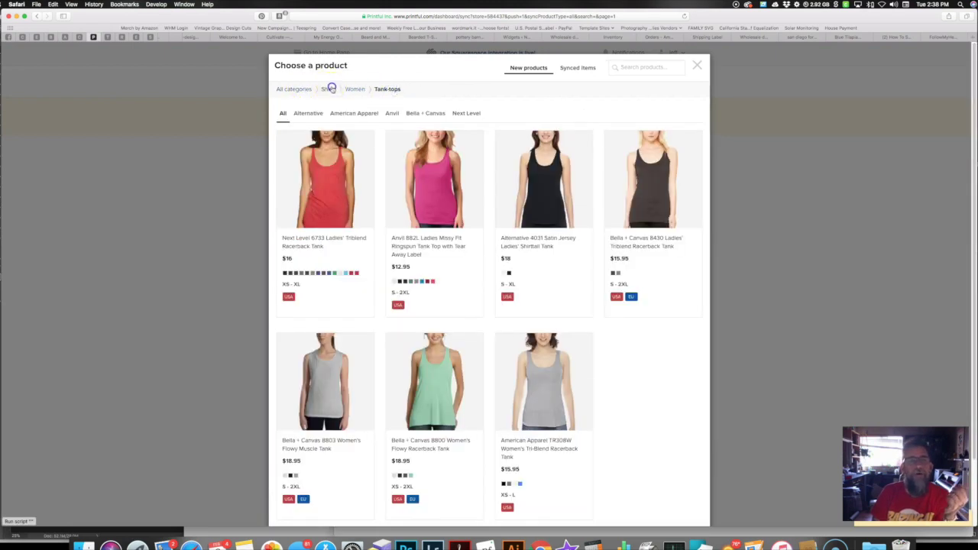
{"action": "left_click", "coordinate": [328, 90]}
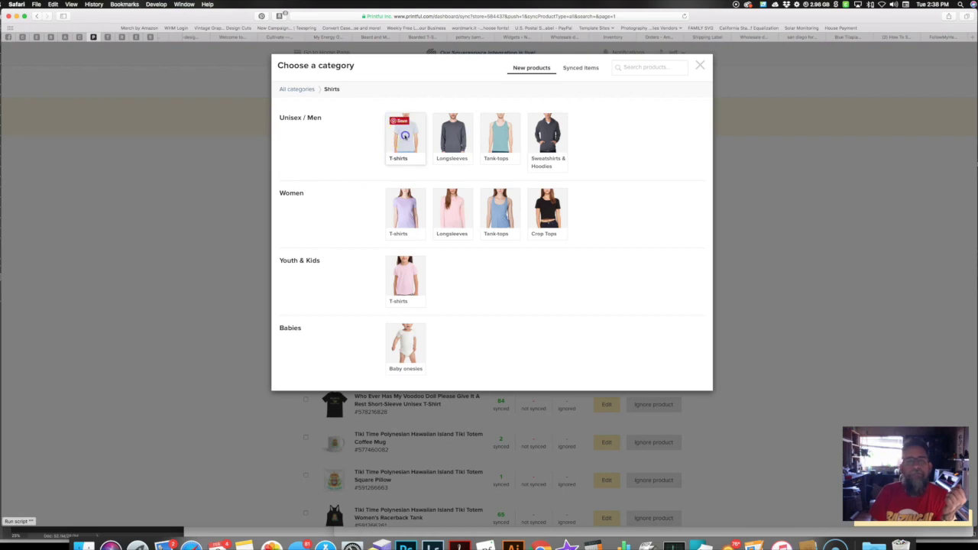
{"action": "left_click", "coordinate": [401, 136]}
{"action": "scroll", "coordinate": [389, 249], "scroll_direction": "down", "scroll_amount": 10}
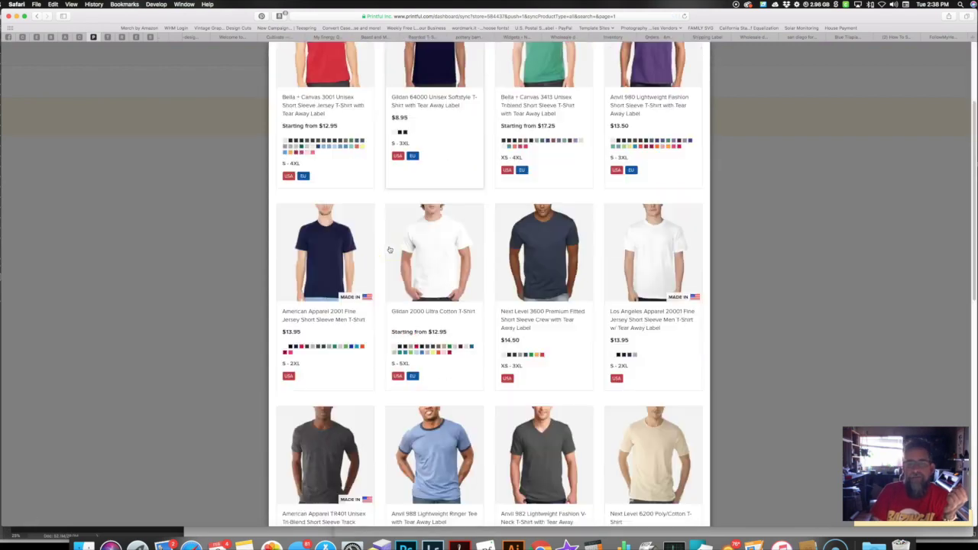
{"action": "scroll", "coordinate": [390, 249], "scroll_direction": "down", "scroll_amount": 5}
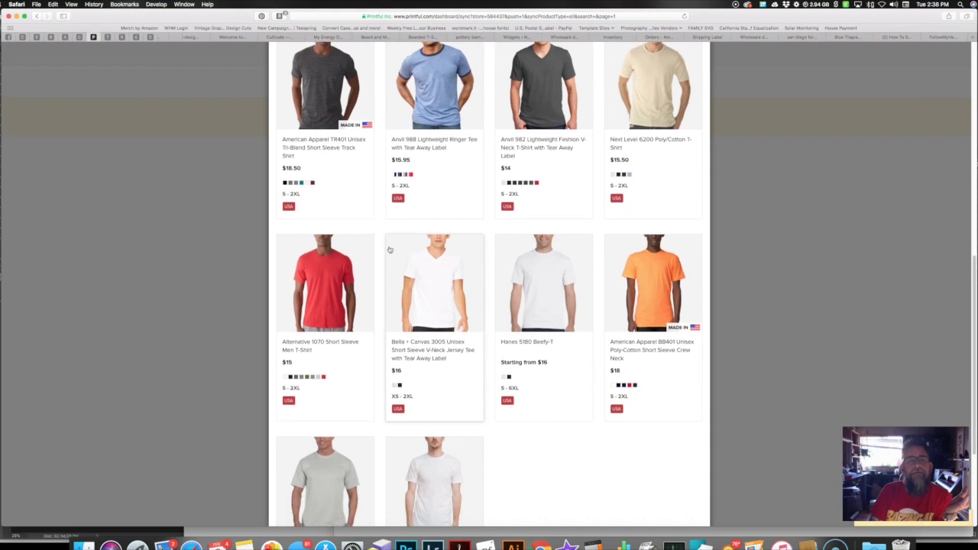
{"action": "left_click", "coordinate": [324, 84]}
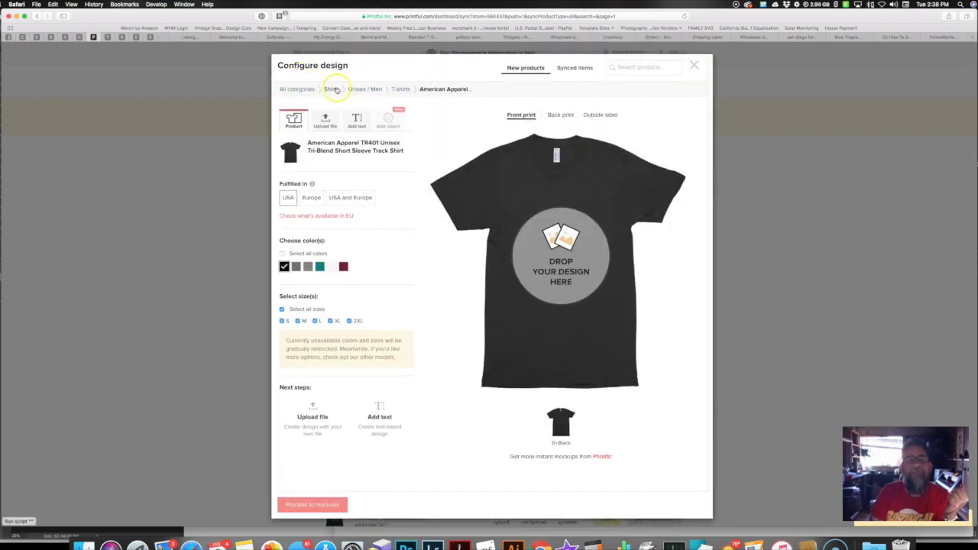
{"action": "left_click", "coordinate": [332, 89]}
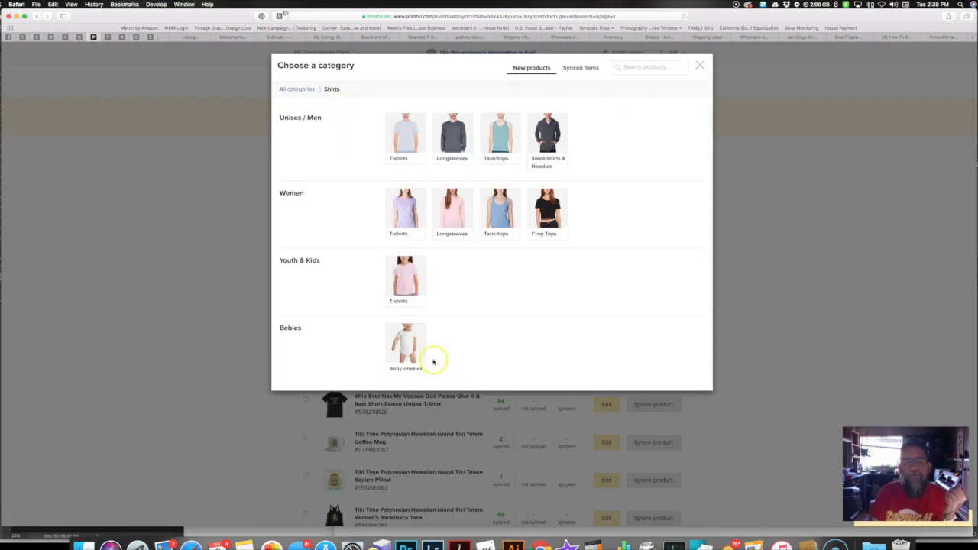
{"action": "left_click", "coordinate": [403, 349]}
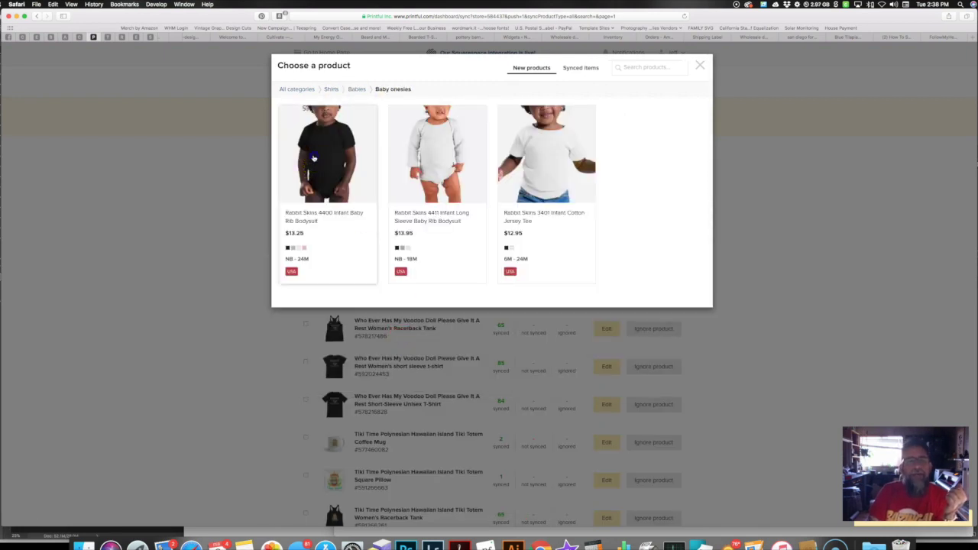
{"action": "left_click", "coordinate": [312, 159]}
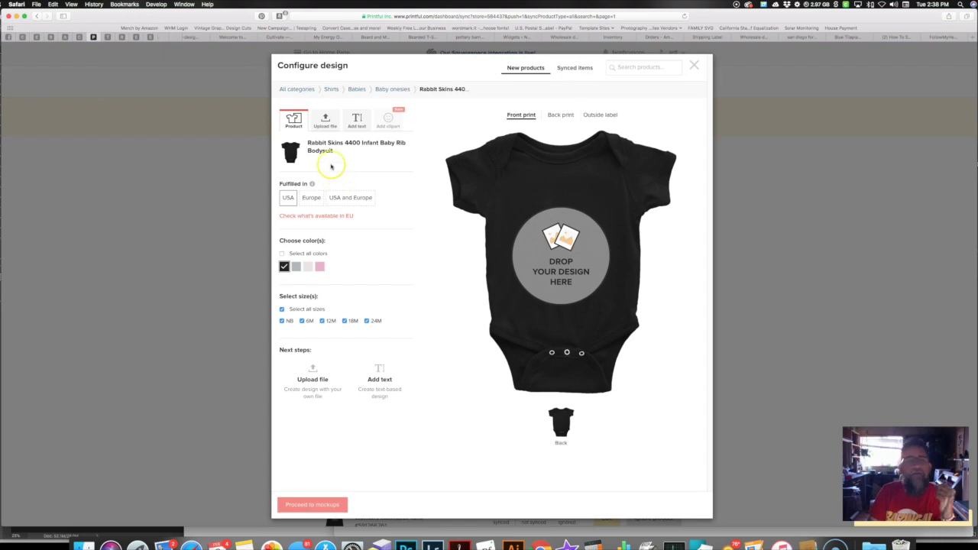
{"action": "left_click", "coordinate": [330, 89]}
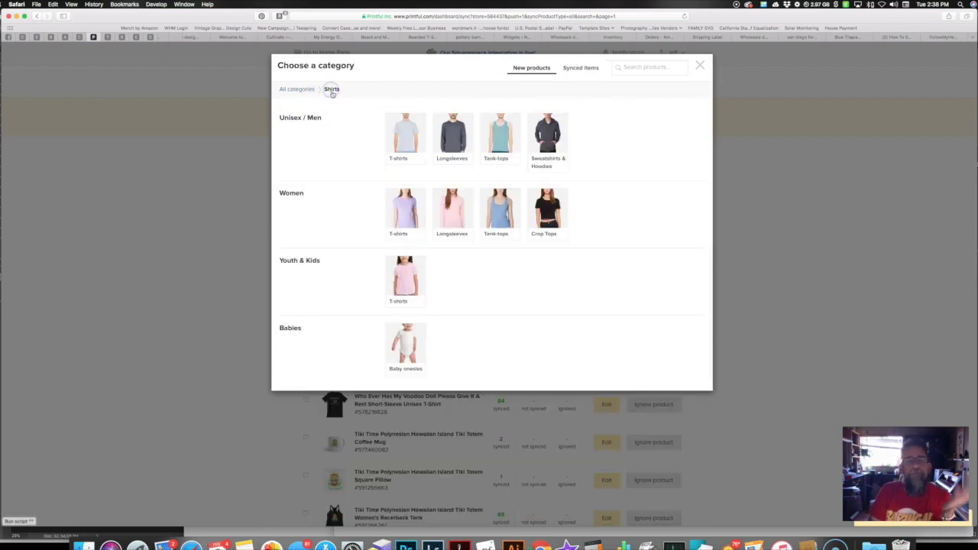
{"action": "left_click", "coordinate": [405, 126]}
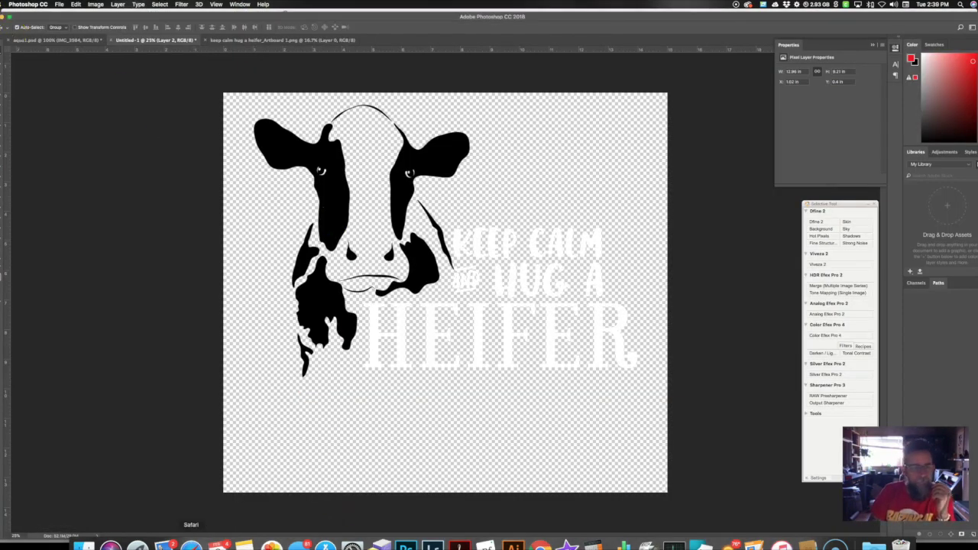
{"action": "left_click", "coordinate": [191, 544]}
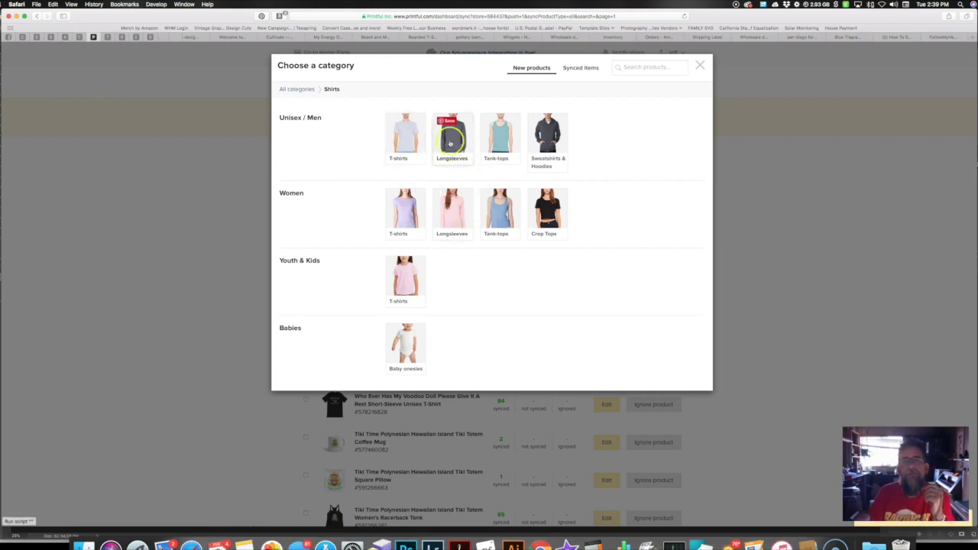
Preview the Bella + Canvas 3480 unisex tank, then open the Bella + Canvas 3001 tee for designing
{"action": "left_click", "coordinate": [502, 138]}
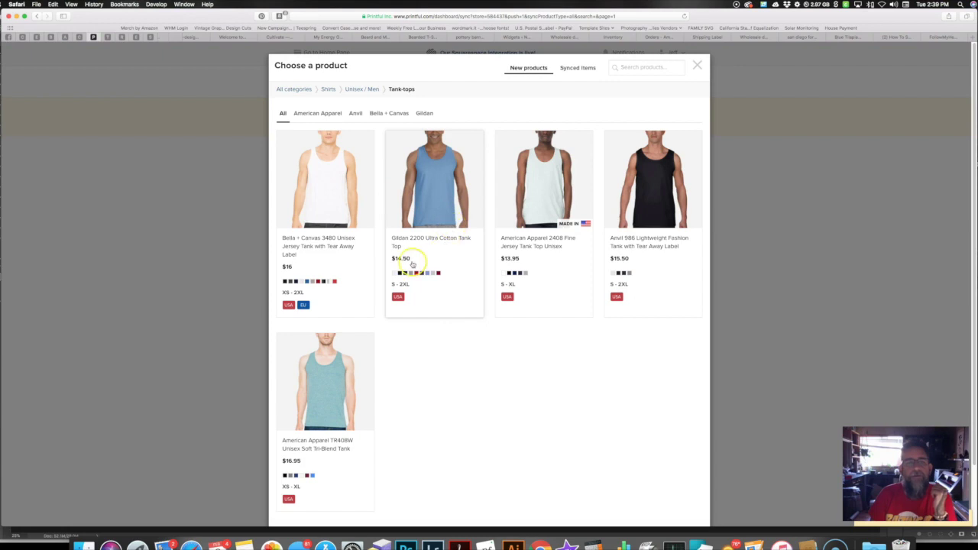
{"action": "left_click", "coordinate": [326, 193]}
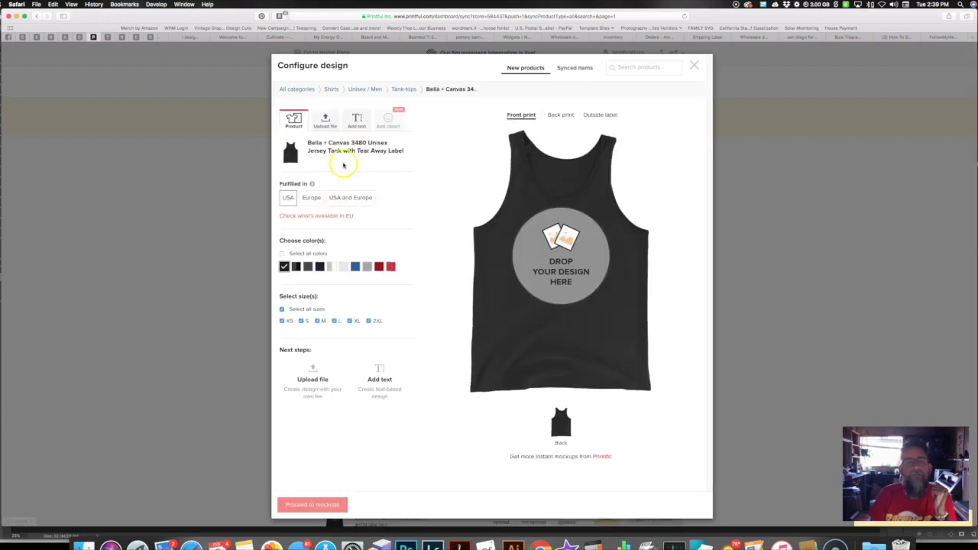
{"action": "left_click", "coordinate": [331, 88]}
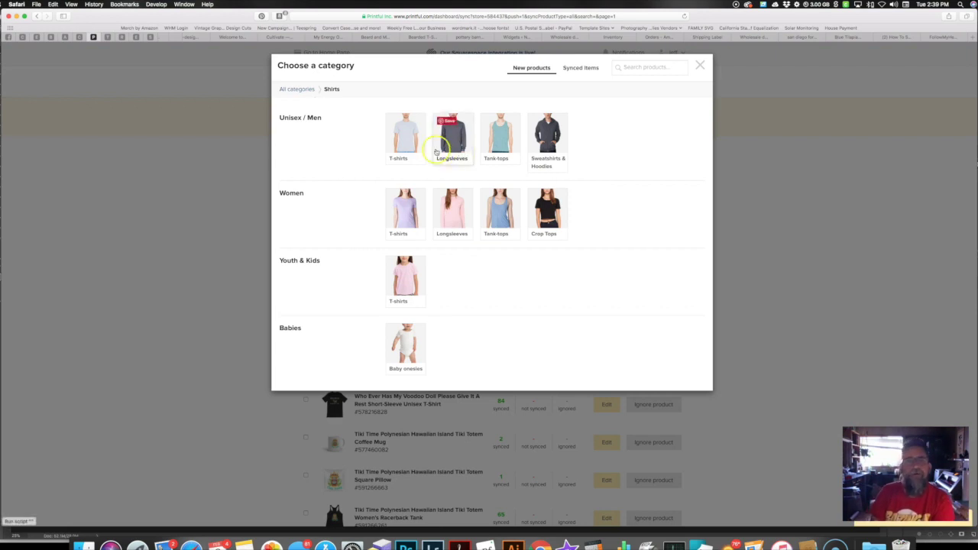
{"action": "left_click", "coordinate": [400, 134]}
{"action": "left_click", "coordinate": [330, 183]}
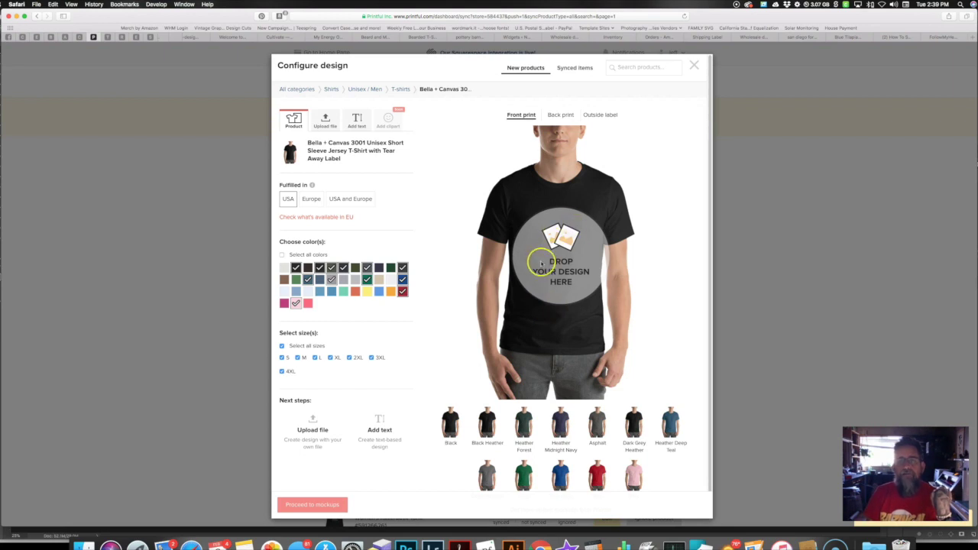
Add the text 'test' to the front print and color it Yellow 1
{"action": "left_click", "coordinate": [357, 120]}
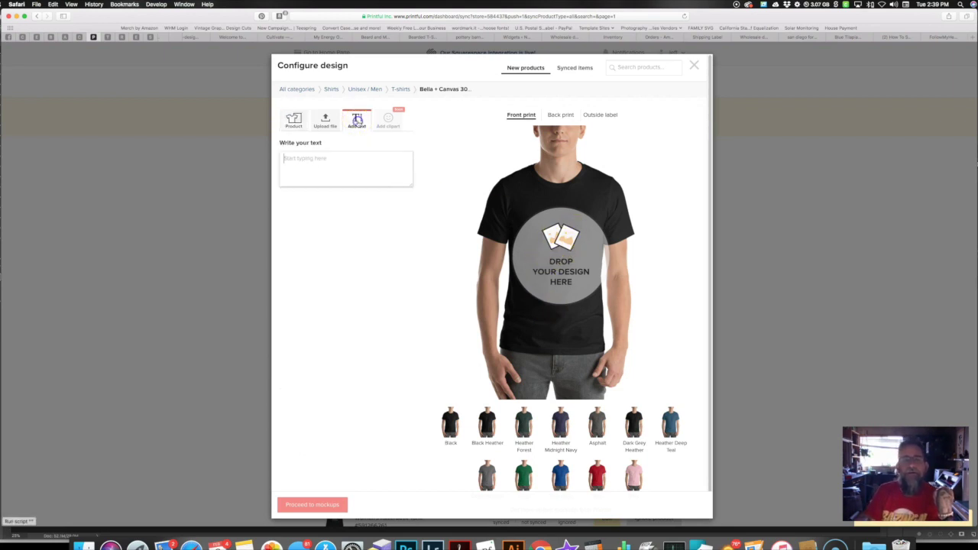
{"action": "type", "text": "test"}
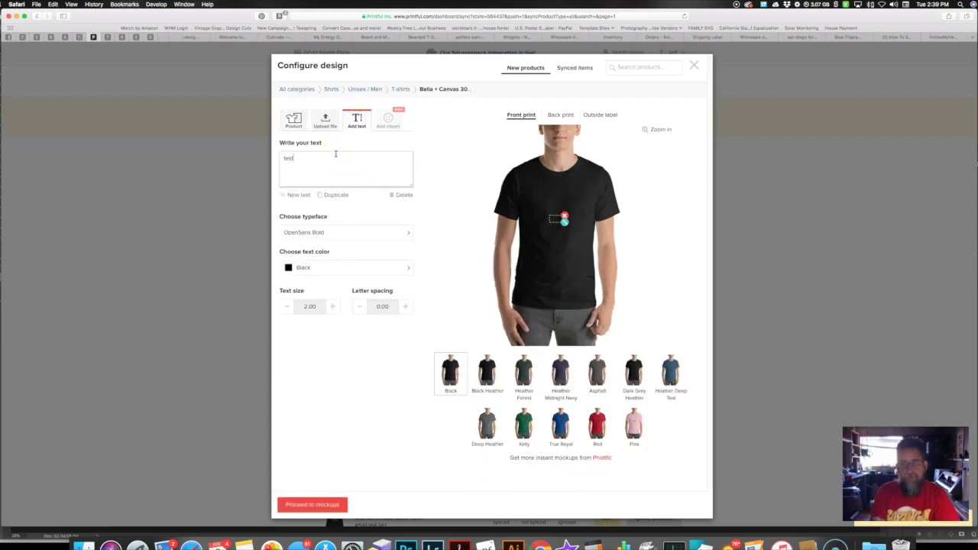
{"action": "left_click", "coordinate": [294, 267]}
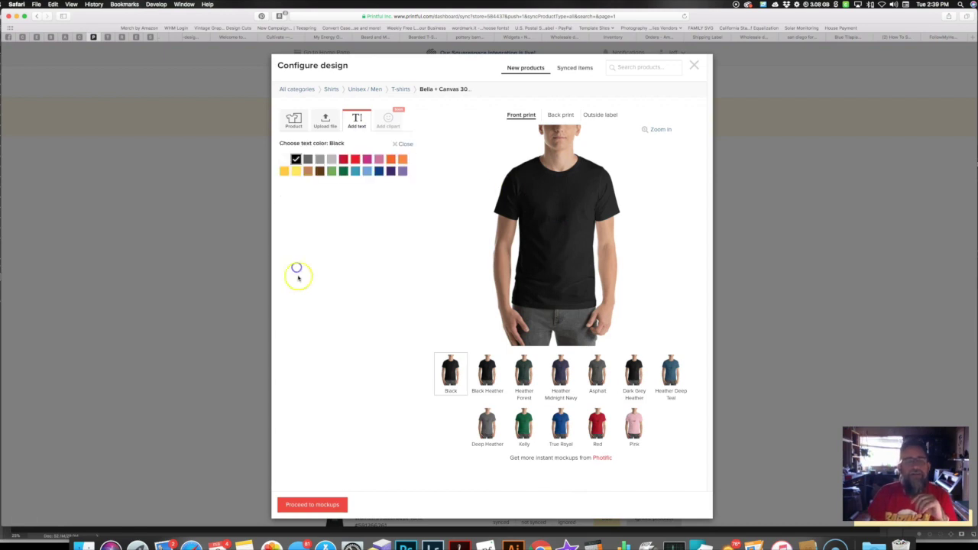
{"action": "left_click", "coordinate": [296, 173]}
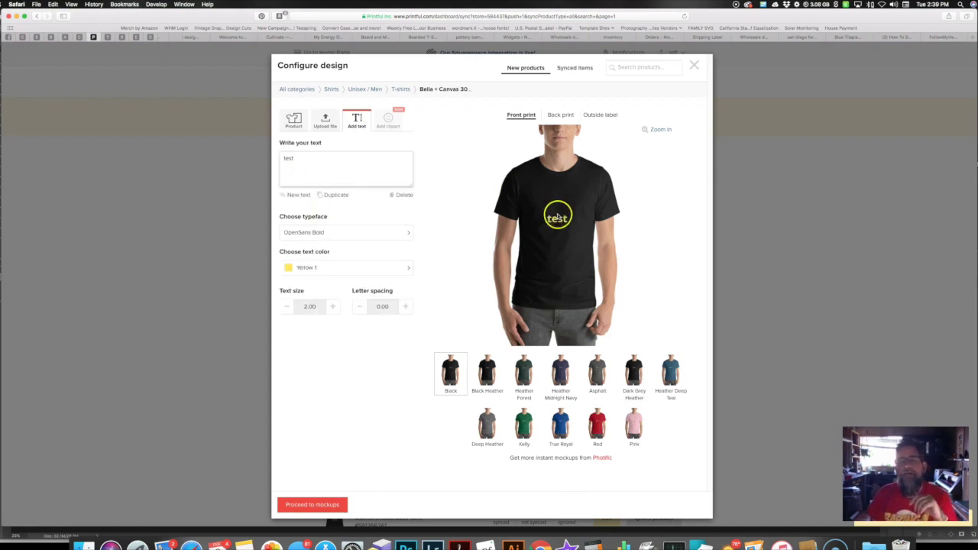
Drag the yellow 'test' text into place on the shirt's chest
{"action": "left_click_drag", "start_coordinate": [556, 205], "coordinate": [558, 199]}
{"action": "left_click", "coordinate": [561, 301]}
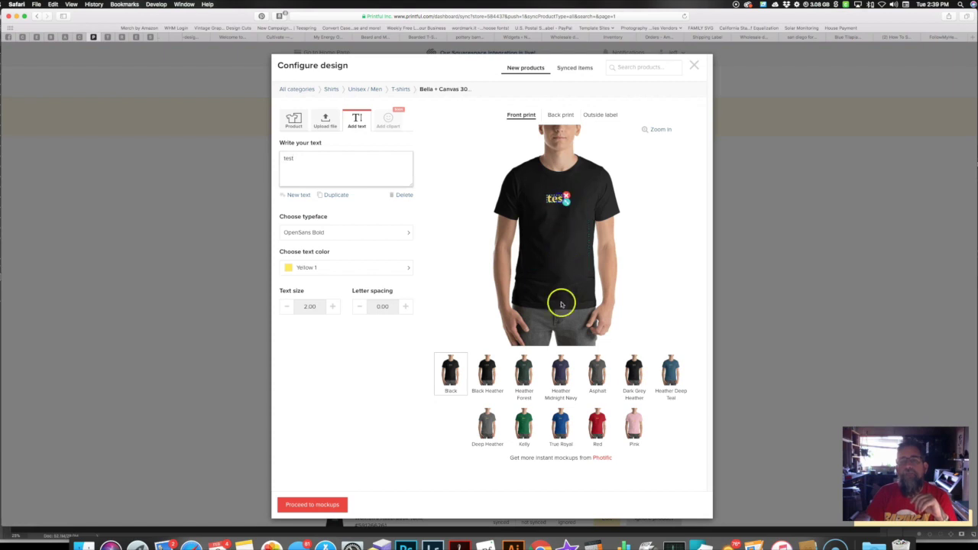
{"action": "left_click", "coordinate": [572, 211]}
{"action": "left_click_drag", "start_coordinate": [559, 200], "coordinate": [557, 197]}
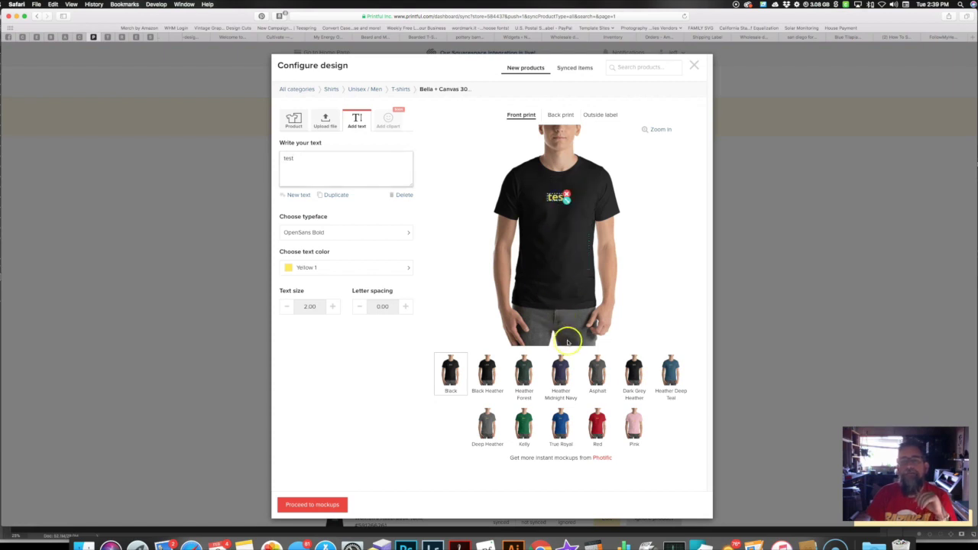
{"action": "left_click", "coordinate": [563, 194]}
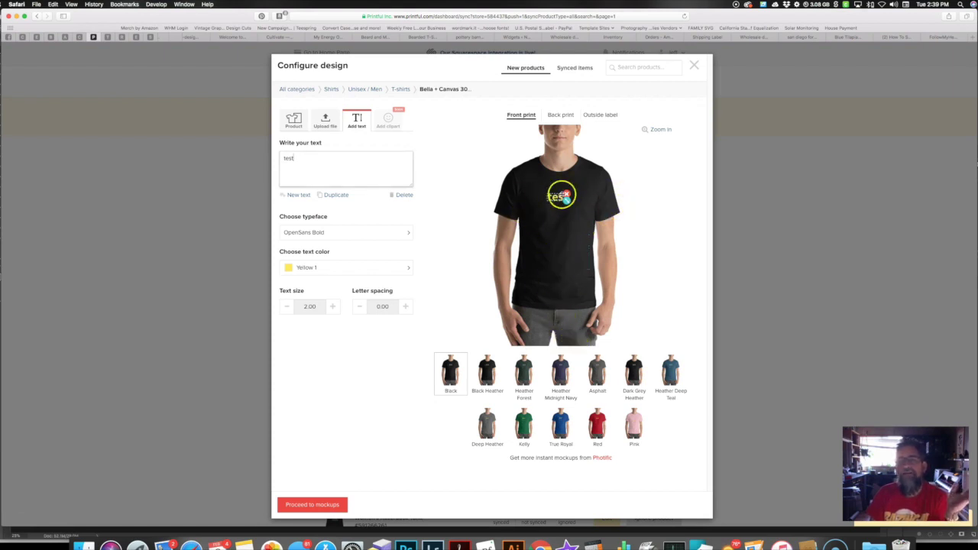
{"action": "left_click_drag", "start_coordinate": [560, 197], "coordinate": [560, 198]}
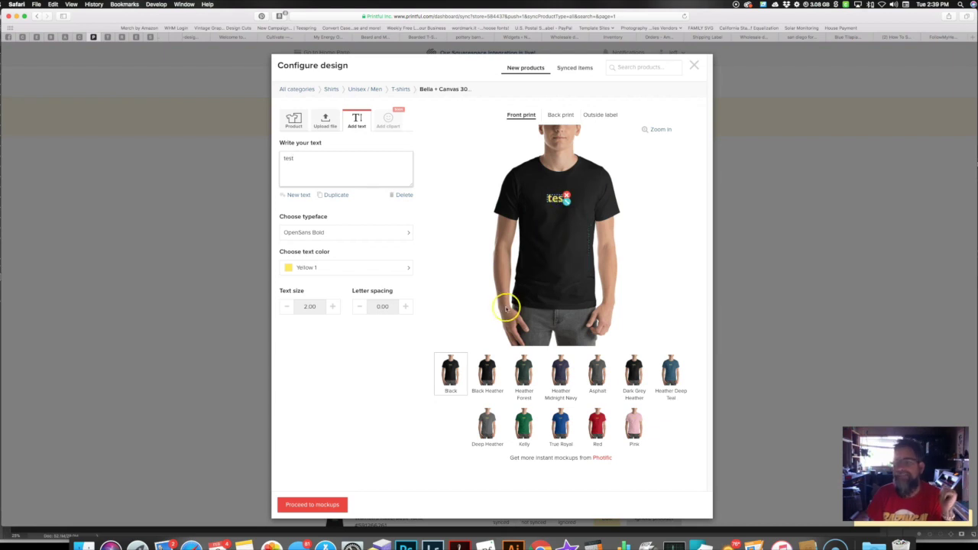